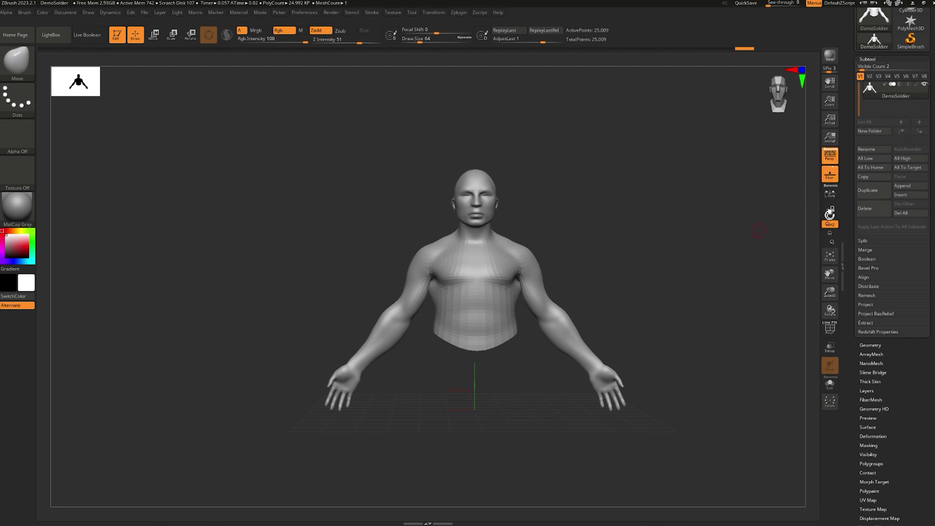
Step: Append a ZSphere as a new subtool to the DemoSoldier model
click(903, 186)
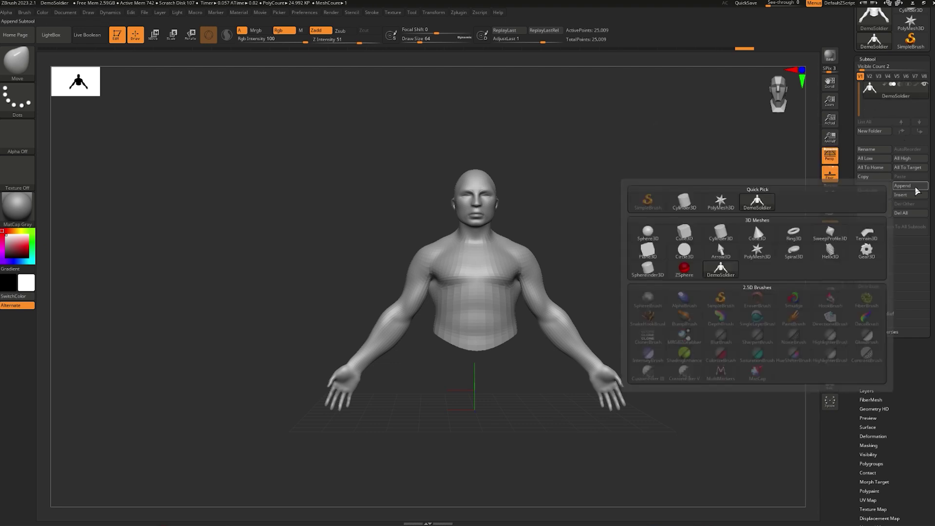
click(682, 273)
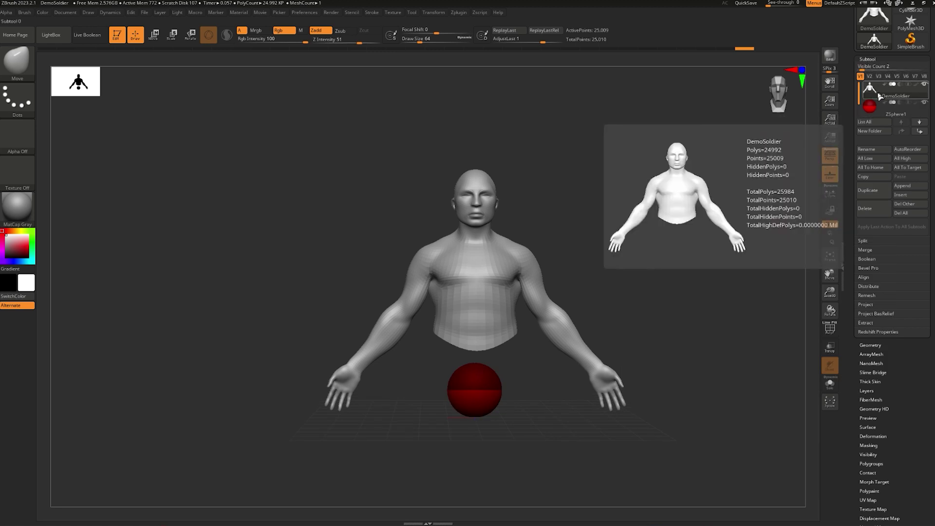
Step: Dock the Zplugin palette in the side tray and enable the ZSphere Rig option of Transpose Master
click(460, 14)
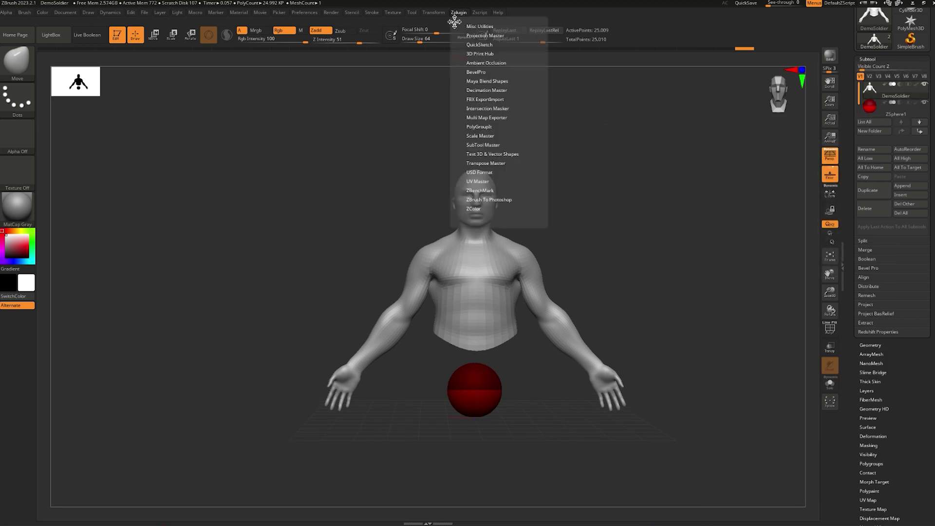
drag(453, 22, 69, 93)
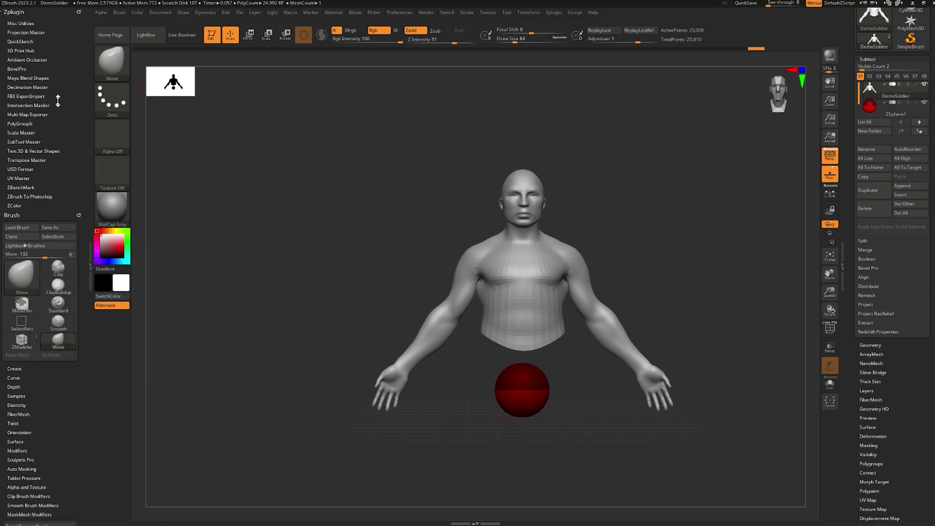
click(38, 161)
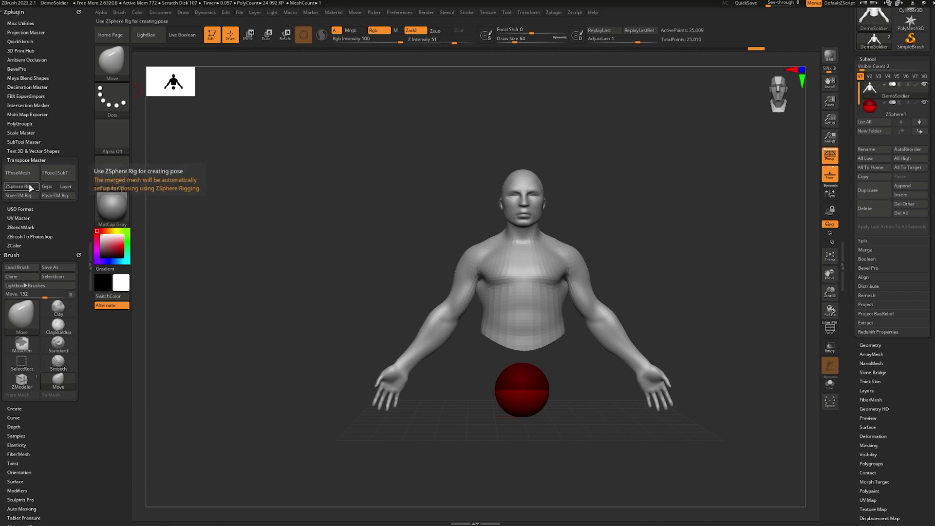
click(28, 187)
Step: Generate the ZSphere posing rig for the DemoSoldier mesh with TPoseMesh in Transpose Master
click(882, 97)
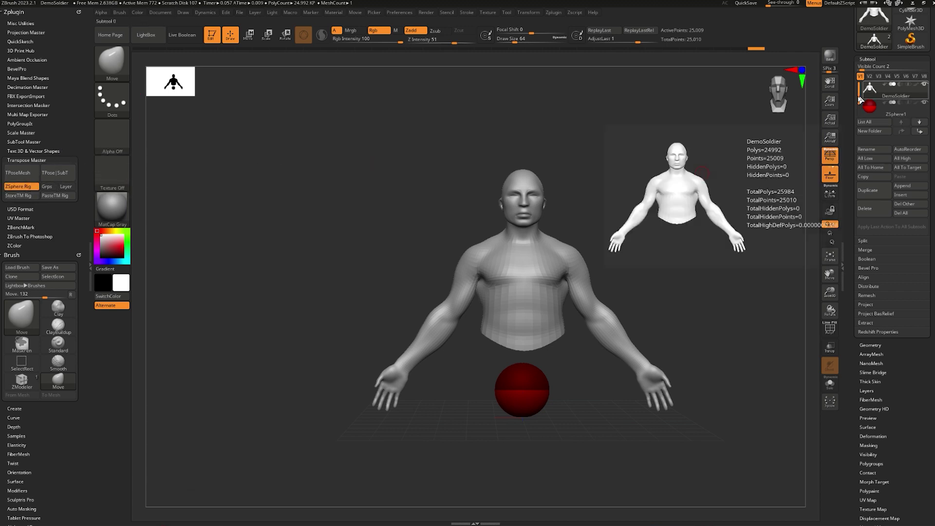
click(869, 104)
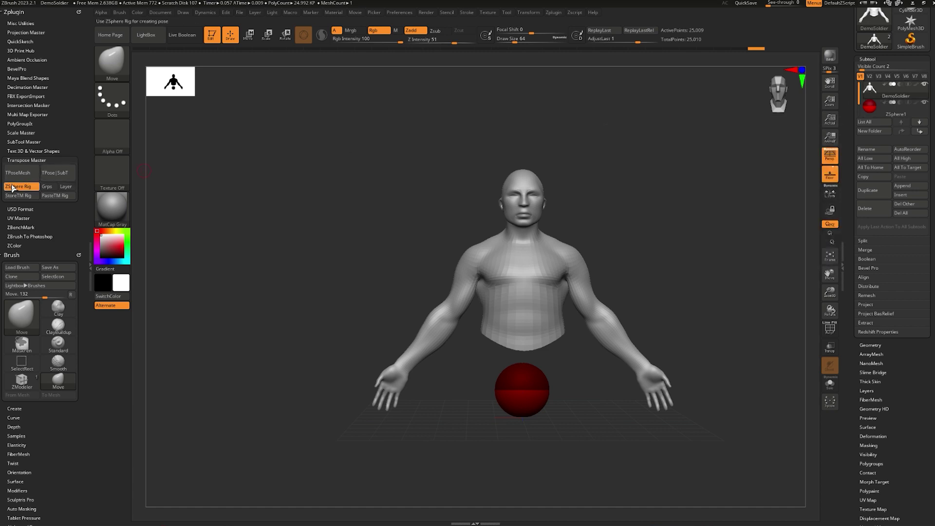
click(23, 186)
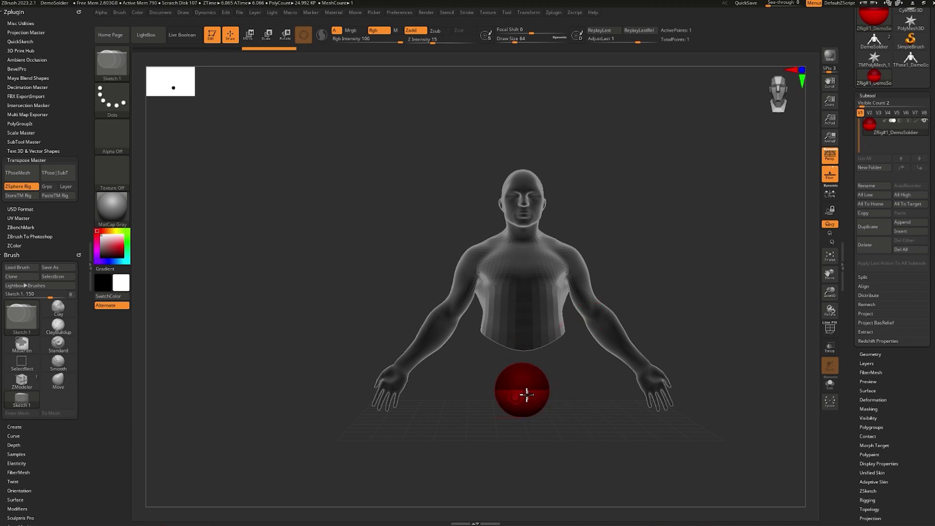
Step: Activate symmetry and move the root ZSphere up into the lower torso of the figure
key(w)
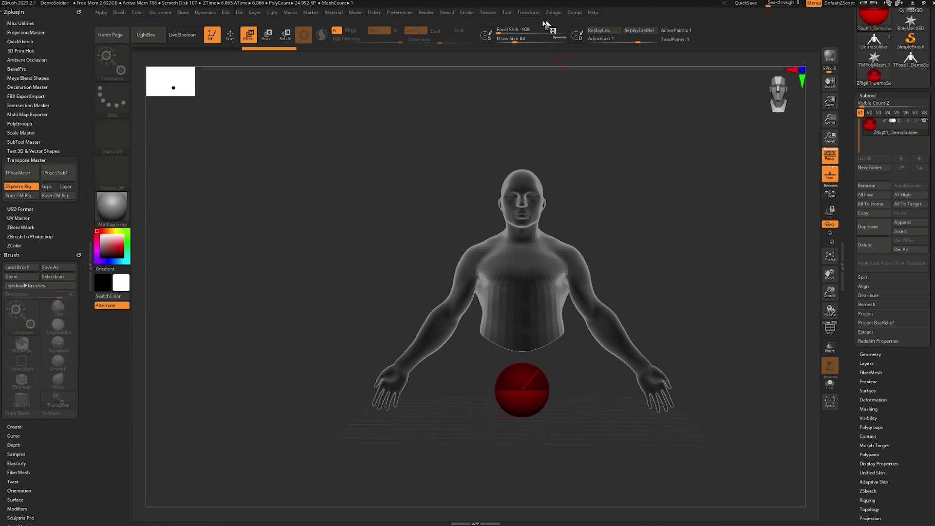
click(528, 12)
click(567, 232)
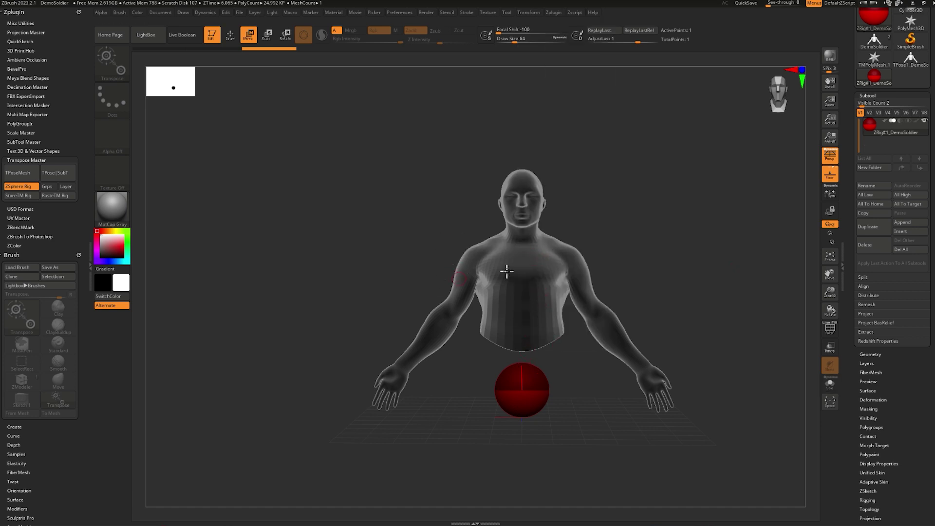
drag(536, 392, 540, 366)
key(e)
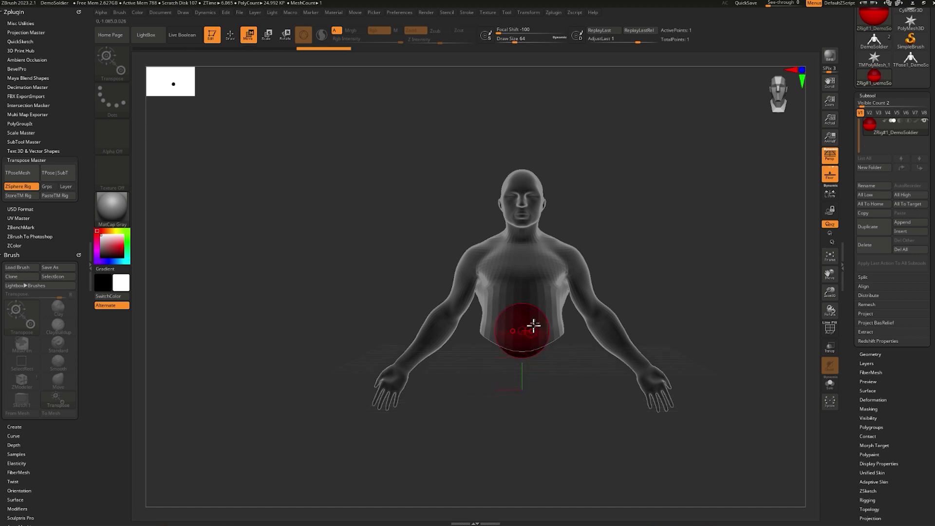
drag(532, 325, 542, 310)
Step: Add a child ZSphere on top of the root and move it up to the upper chest below the neck
key(q)
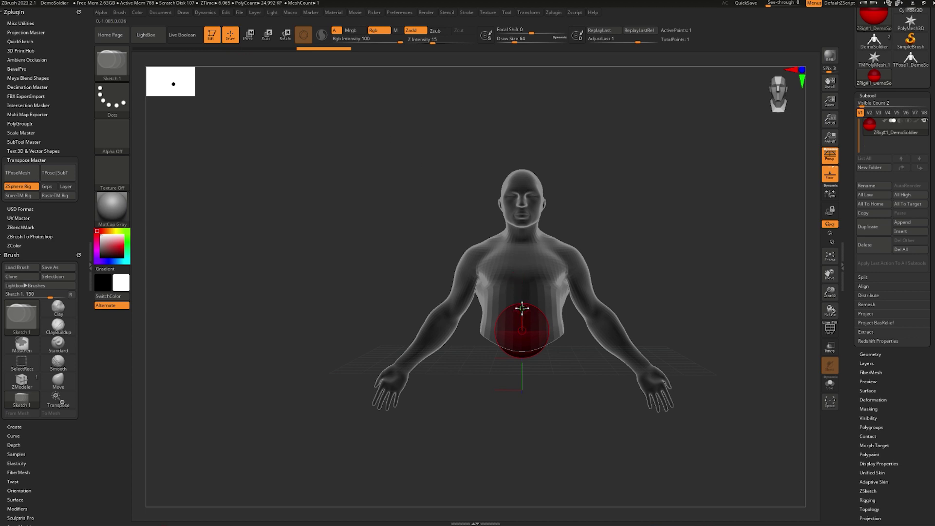
drag(522, 309, 529, 307)
key(w)
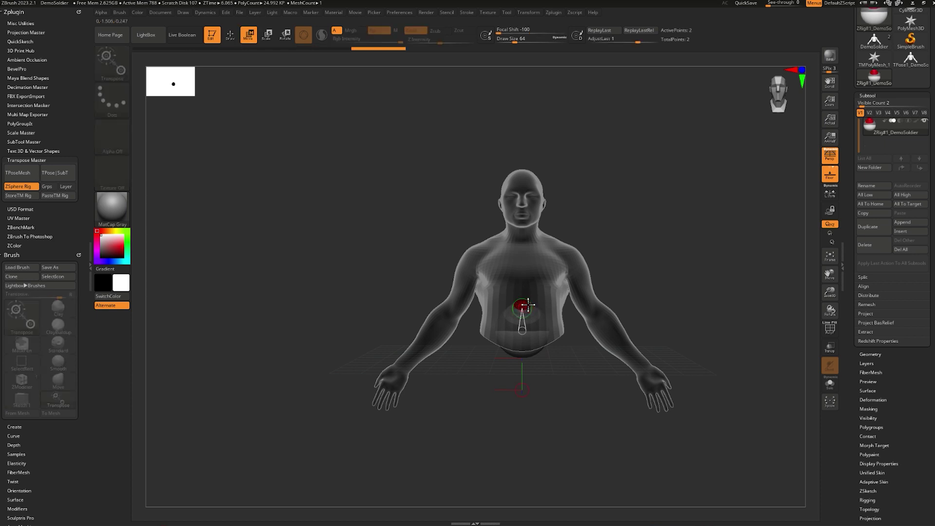
drag(523, 297, 522, 242)
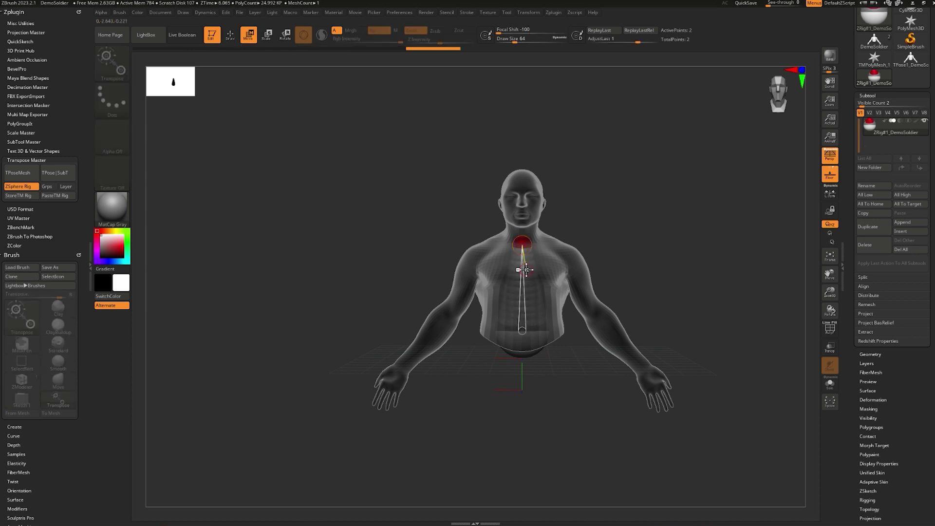
Step: Add mirrored ZSpheres from the chest out to both shoulders and move them back to the middle of the arms in side view
key(q)
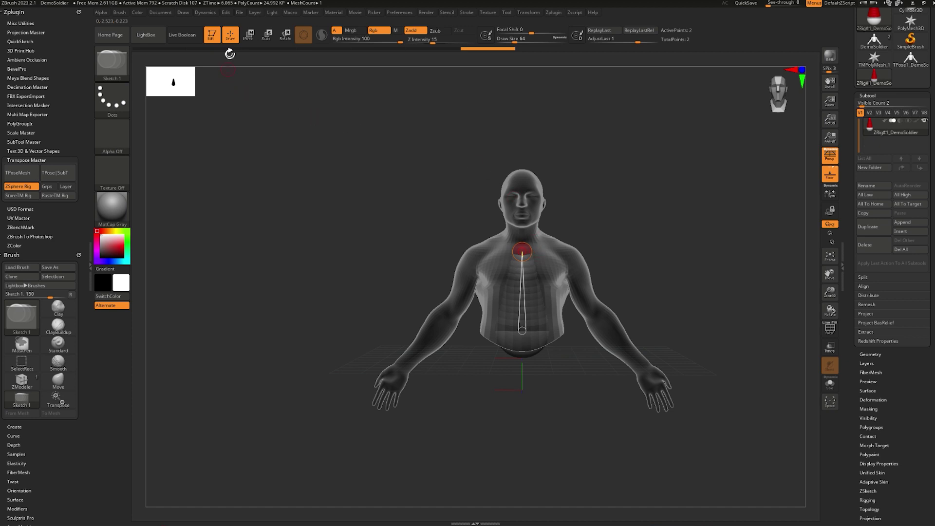
drag(531, 249, 567, 256)
key(w)
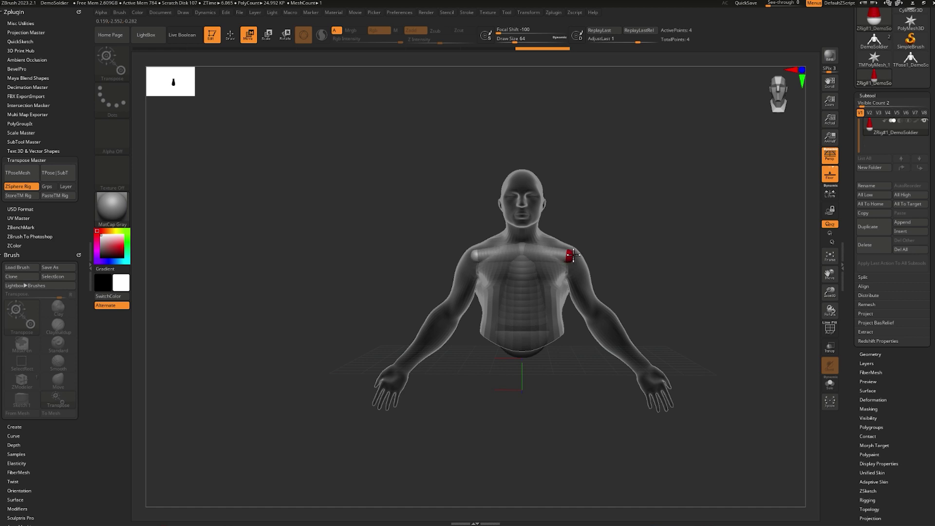
drag(662, 265, 640, 280)
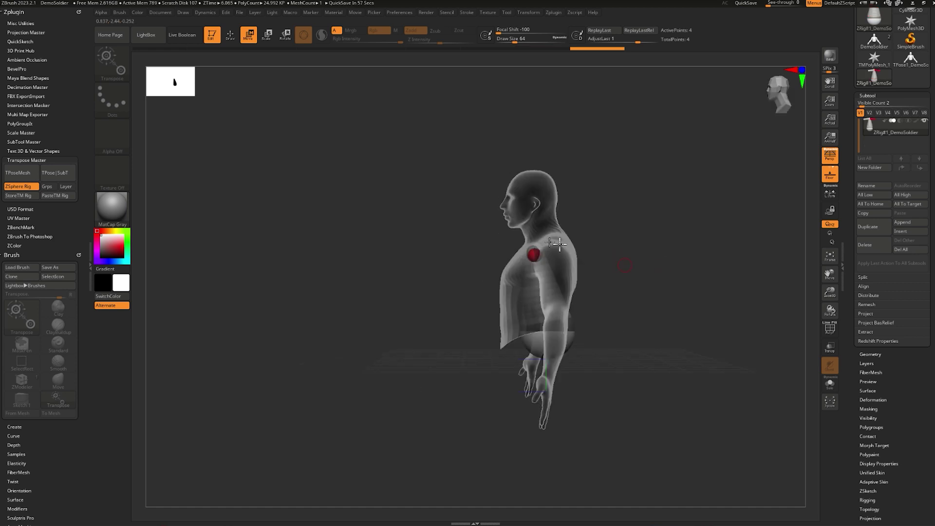
drag(534, 254, 552, 256)
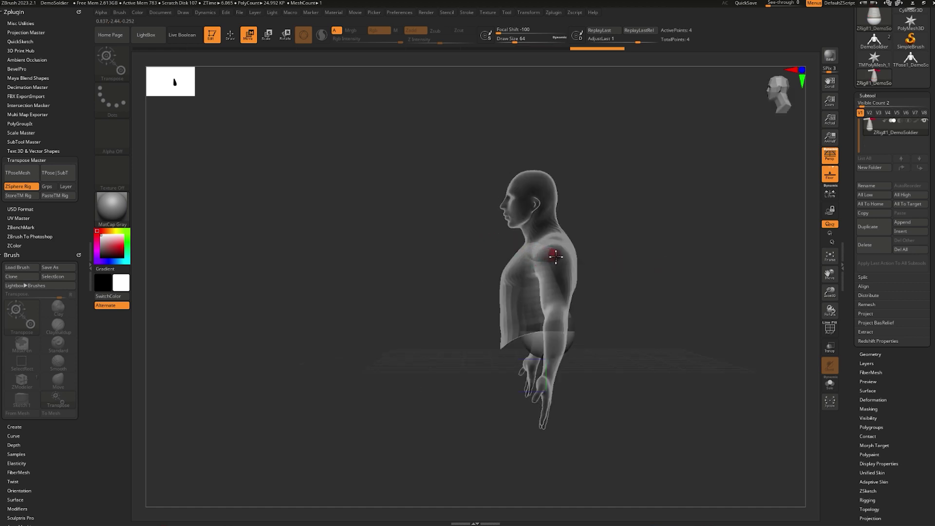
Step: Add mirrored ZSpheres at the shoulders with draw size 1, move them down to the elbows and align their depth inside the arms
right_drag(541, 246, 670, 305)
key(q)
drag(539, 252, 544, 259)
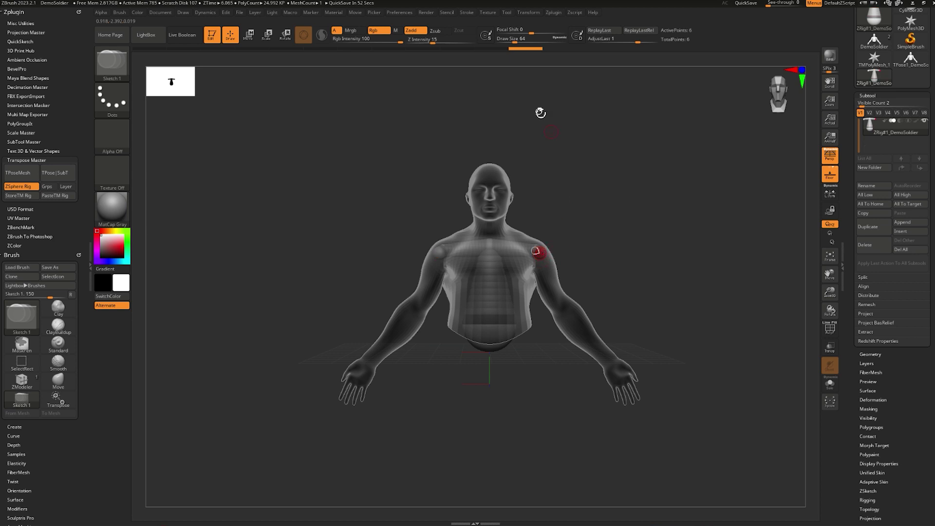
drag(513, 40, 486, 39)
key(Return)
key(w)
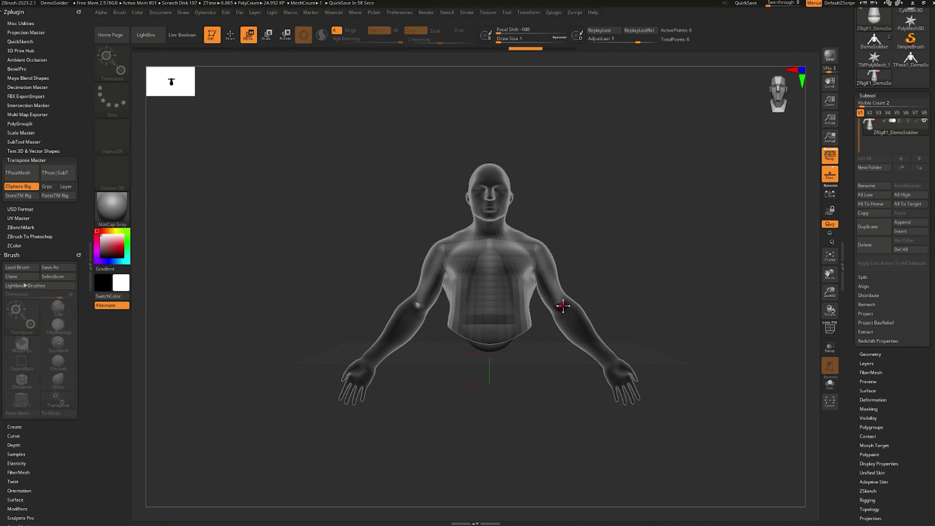
drag(562, 306, 559, 302)
drag(721, 307, 668, 313)
drag(545, 304, 547, 303)
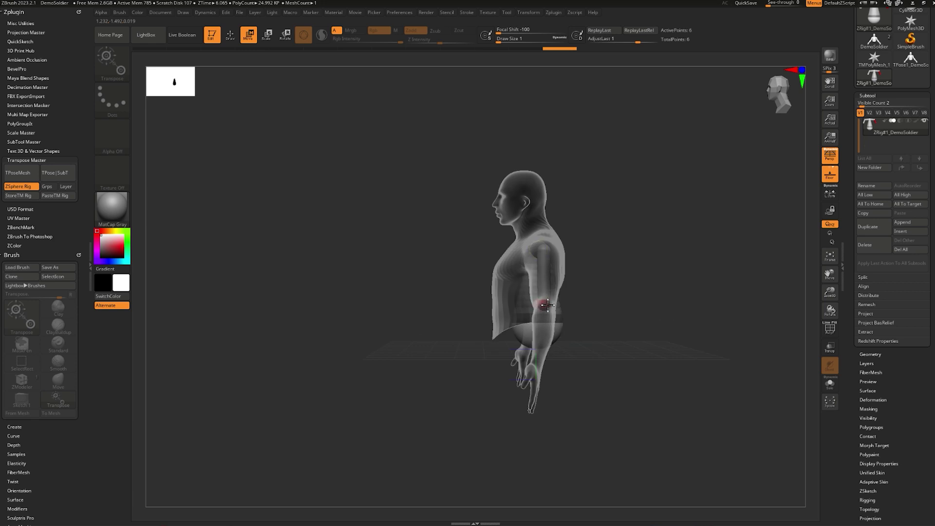
Step: Add mirrored ZSpheres at the elbows and move them down to the wrists
alt+drag(616, 350, 613, 318)
key(q)
click(541, 275)
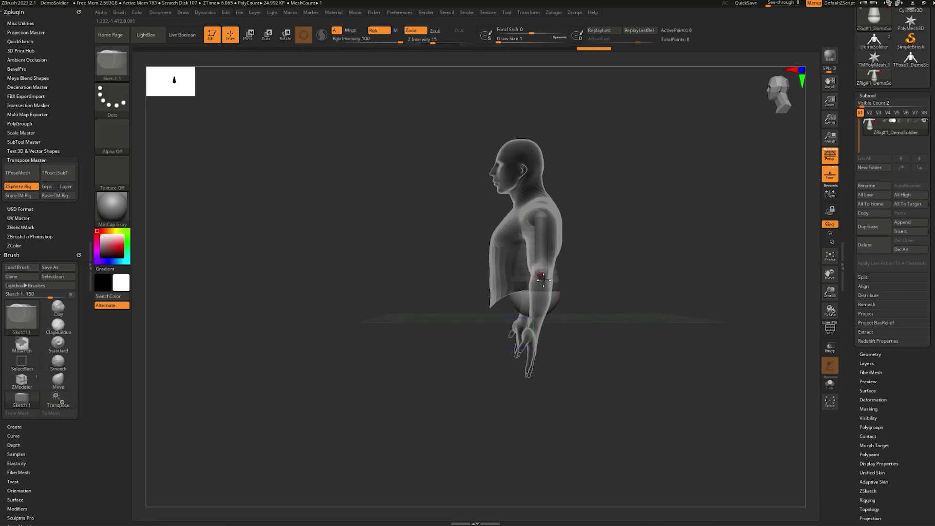
key(w)
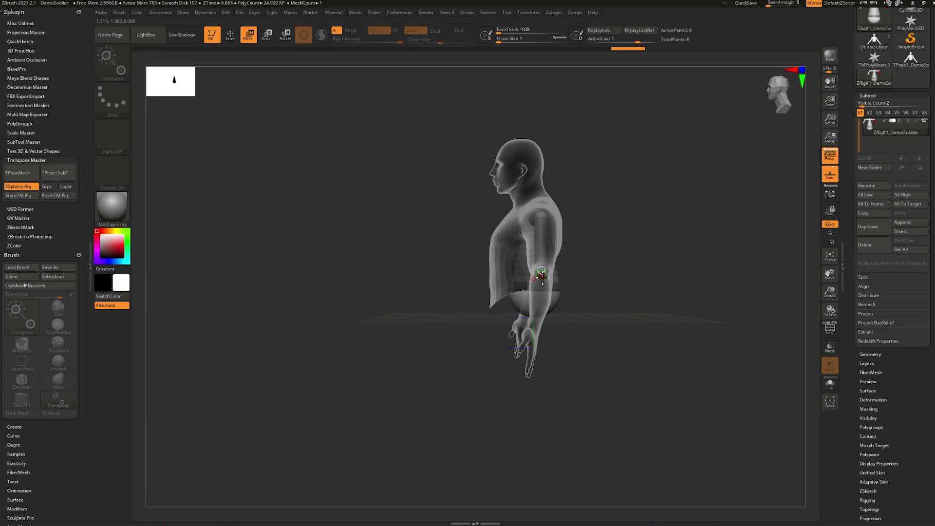
drag(542, 275, 657, 372)
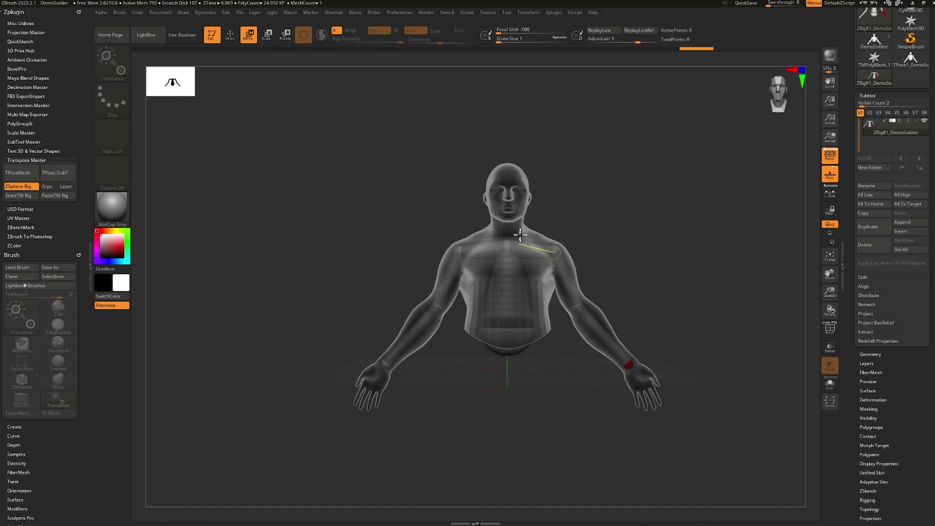
Step: Add a ZSphere on the chest joint and move it up and back into the neck under the head
key(q)
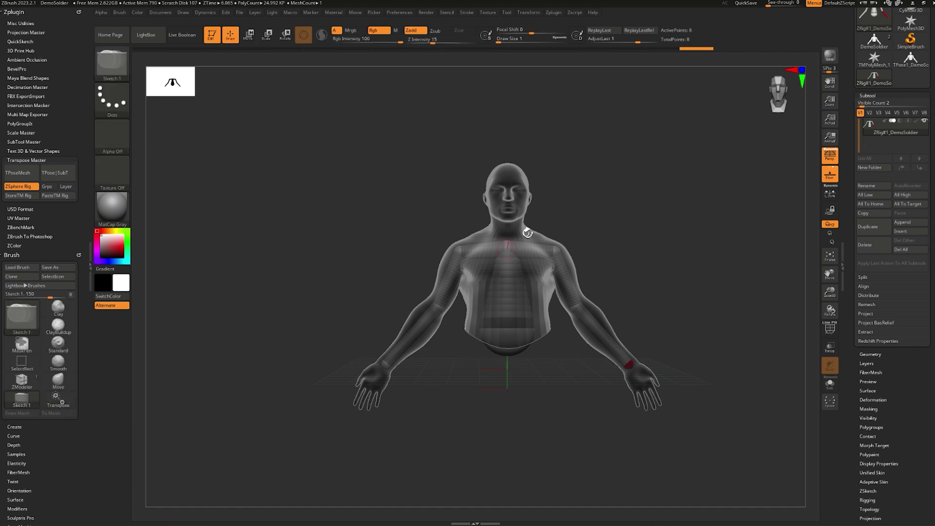
click(507, 242)
key(w)
mouse_move(509, 238)
right_down()
mouse_move(588, 245)
mouse_move(560, 242)
right_up()
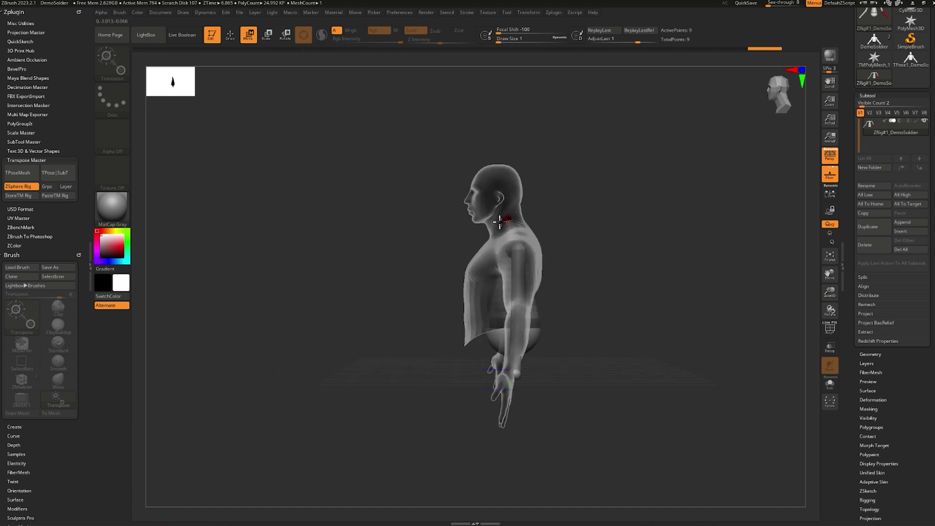
shift+right_drag(504, 221, 620, 244)
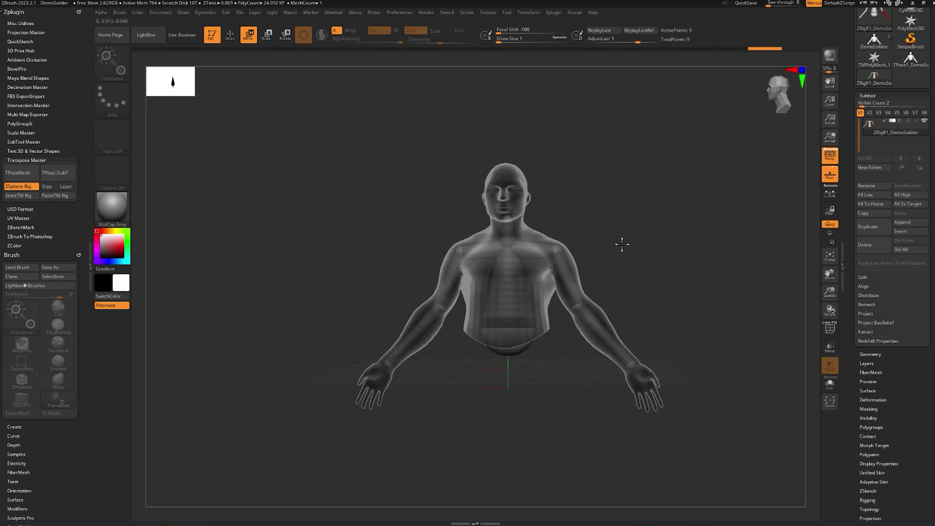
Step: Add a ZSphere on the neck joint, move it to the top of the head and shift it forward to centre it in side view
key(q)
click(508, 216)
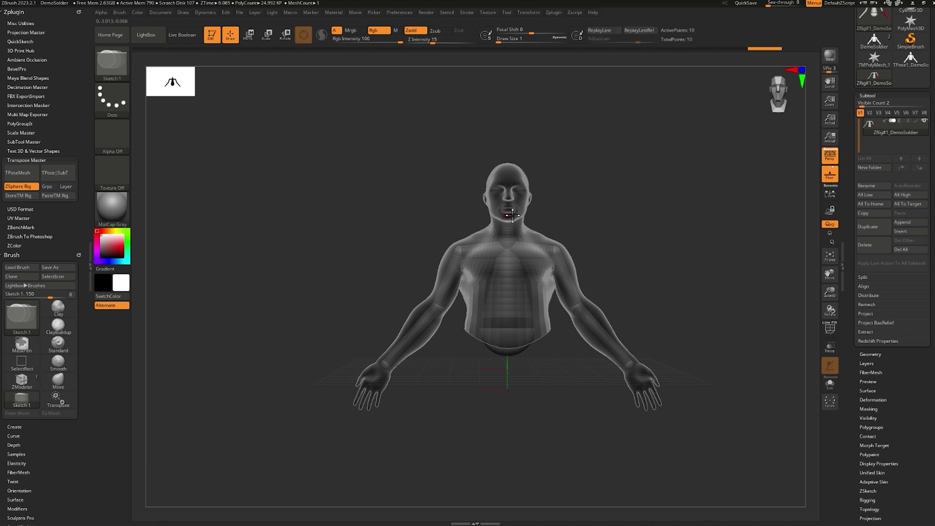
key(w)
drag(508, 213, 507, 164)
shift+right_drag(681, 226, 573, 194)
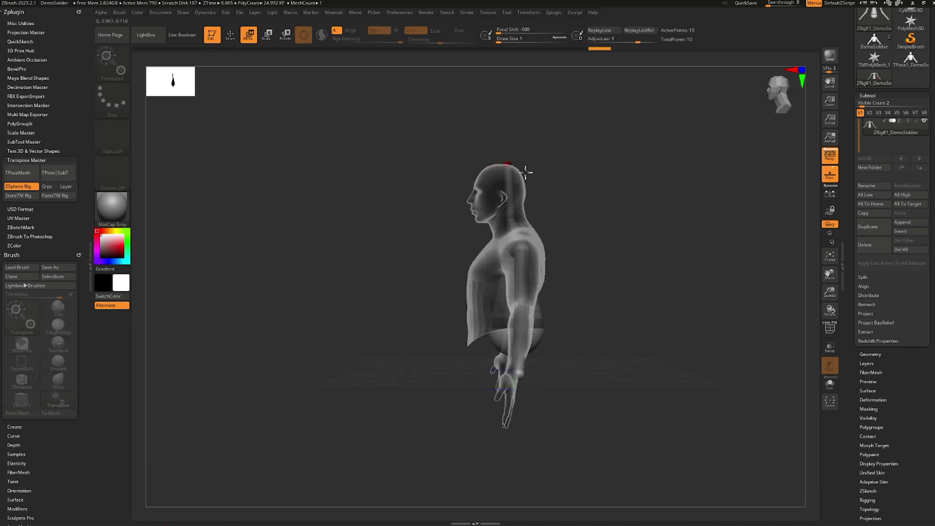
drag(508, 164, 499, 165)
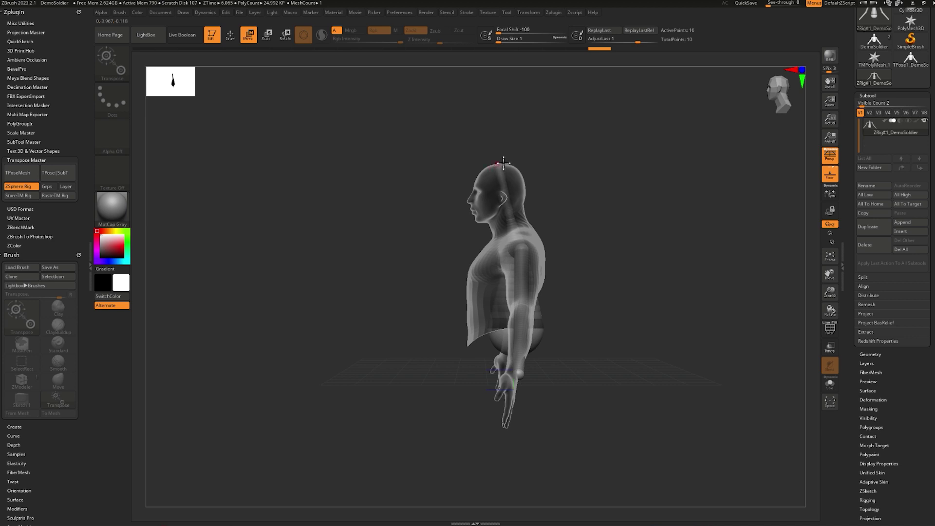
Step: Insert a ZSphere on the spine midway between the root and the chest joint
right_drag(599, 253, 612, 350)
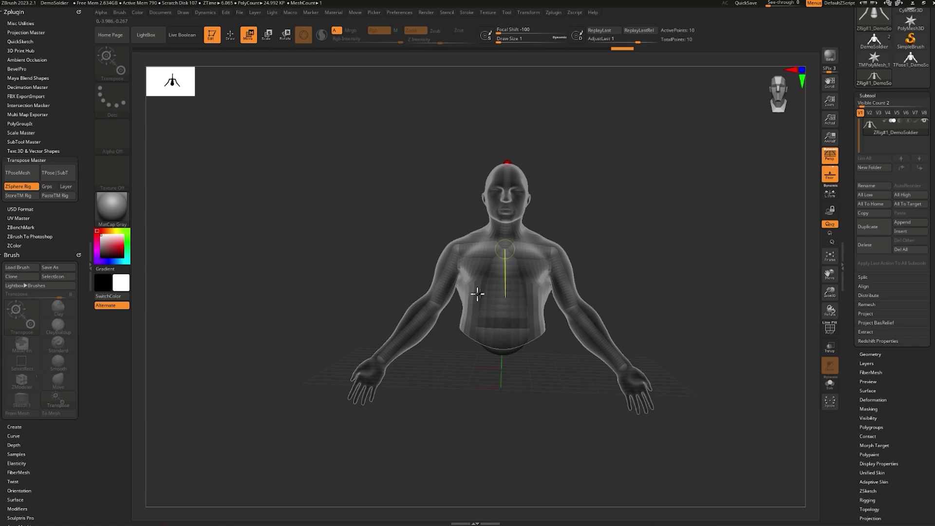
key(q)
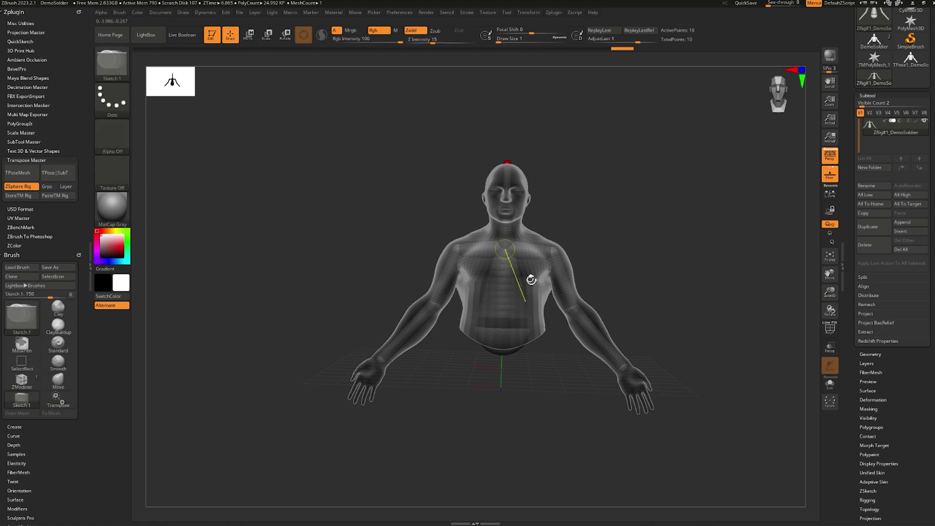
click(502, 291)
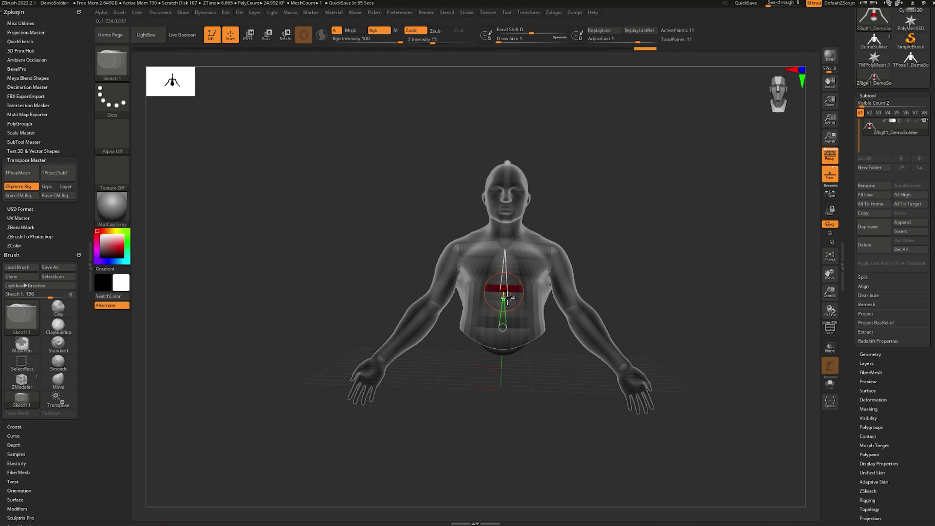
Step: Scale down the mid-spine ZSphere and the root ZSphere so the torso chain is narrower
key(e)
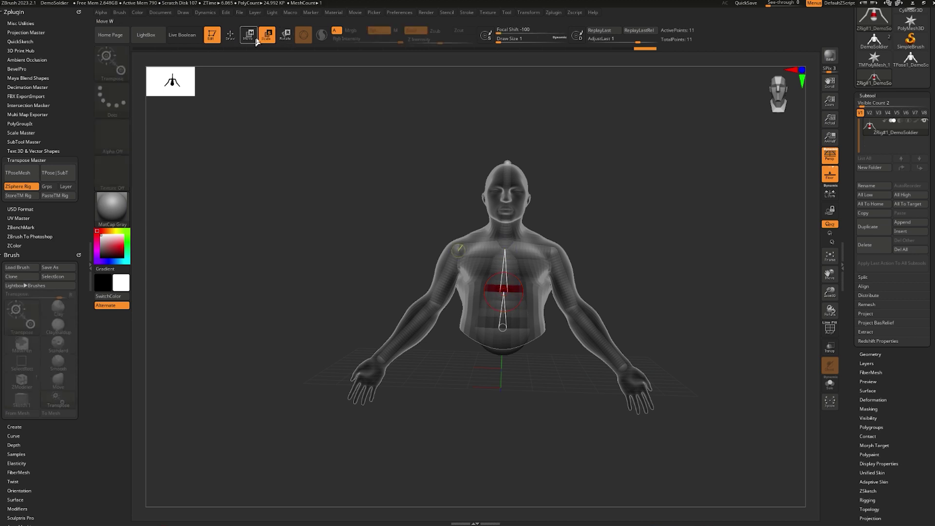
drag(503, 292, 533, 255)
drag(506, 340, 525, 294)
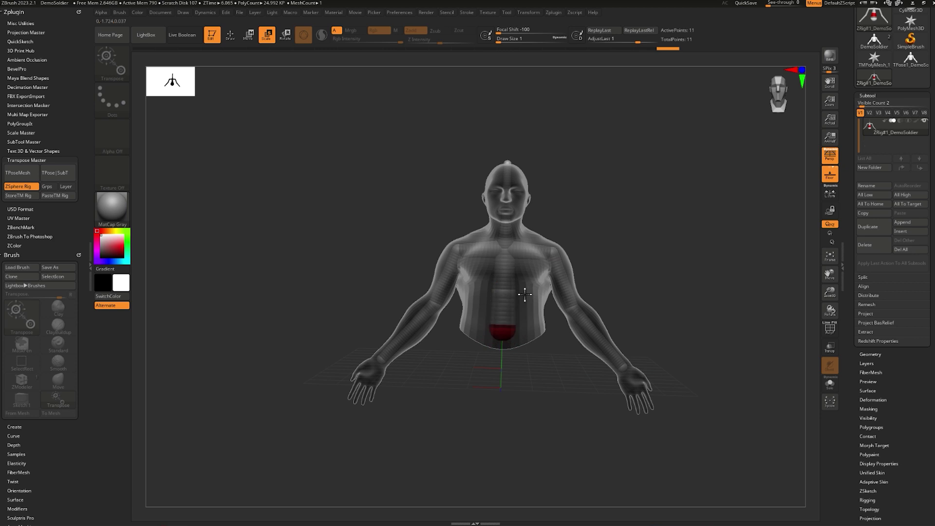
Step: Adjust the positions of the root and mid-spine ZSpheres inside the torso and bind the mesh to the rig
key(w)
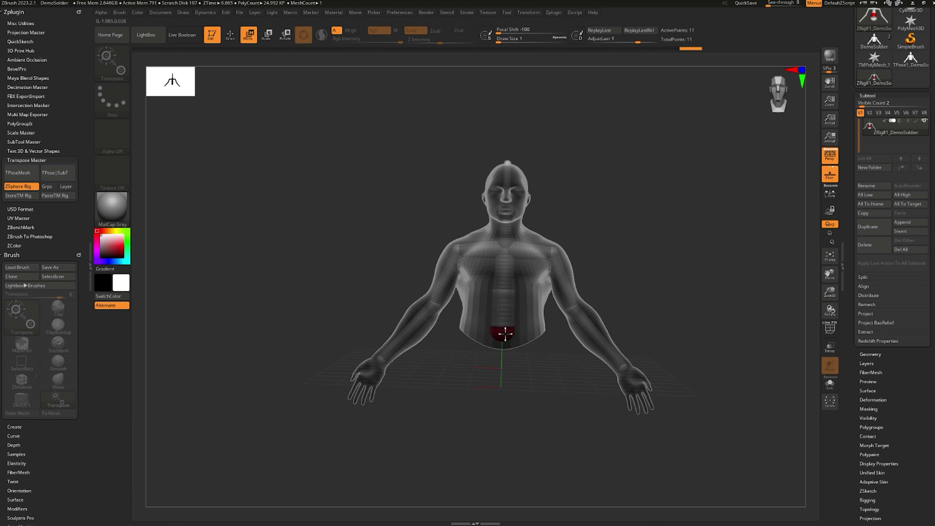
drag(543, 367, 623, 281)
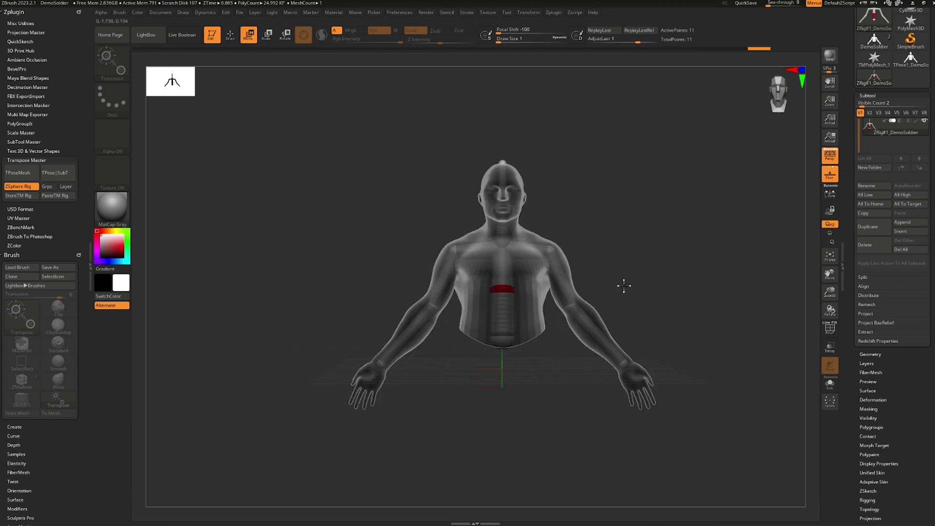
scroll(928, 358, down, 3)
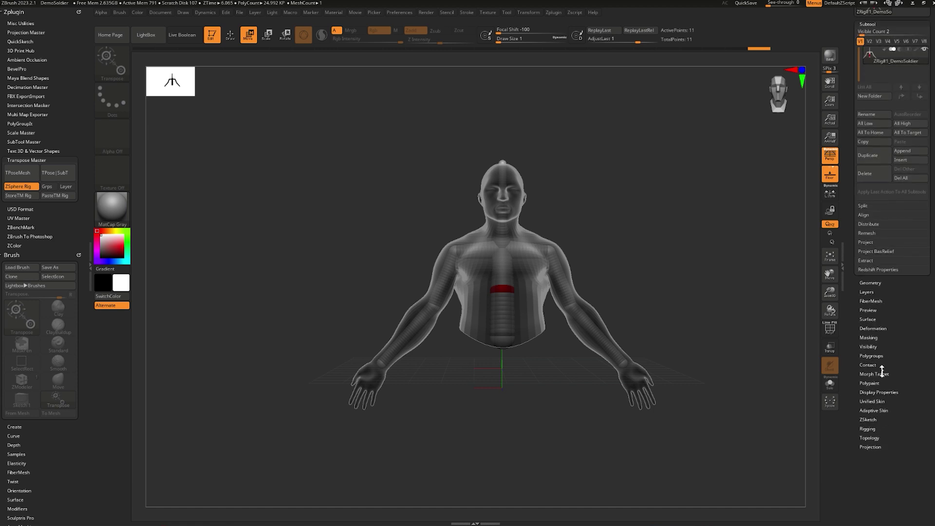
click(871, 428)
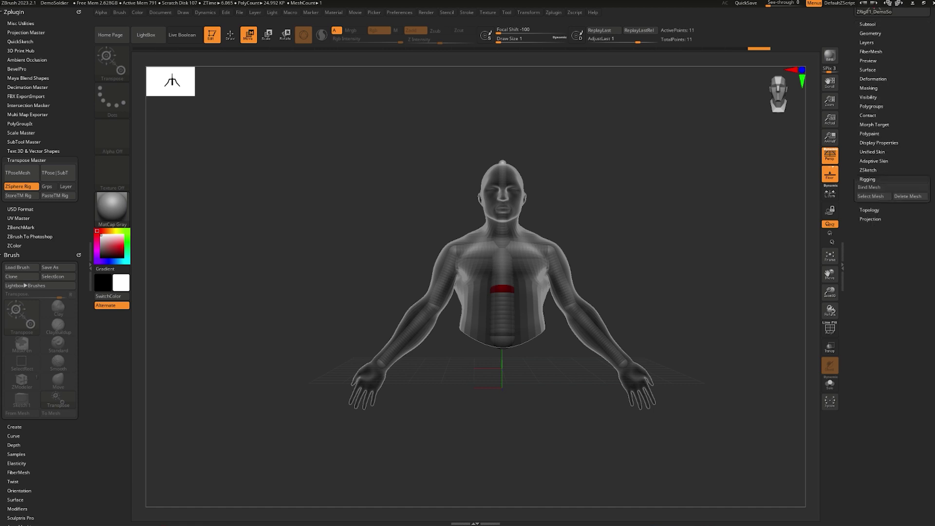
click(875, 187)
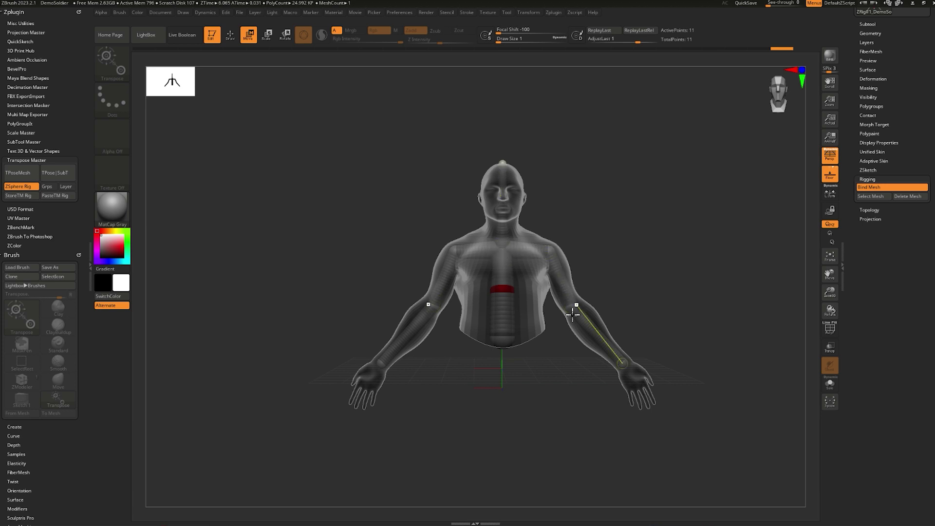
Step: Try raising both arms by rotating their joints to test the deformation, restore the original pose and unbind the mesh
click(286, 38)
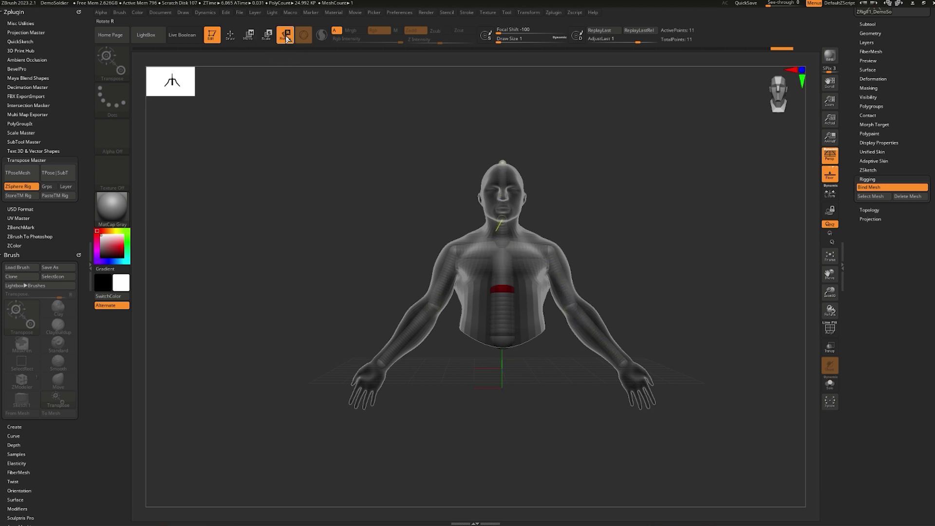
drag(563, 292, 585, 257)
drag(640, 291, 620, 278)
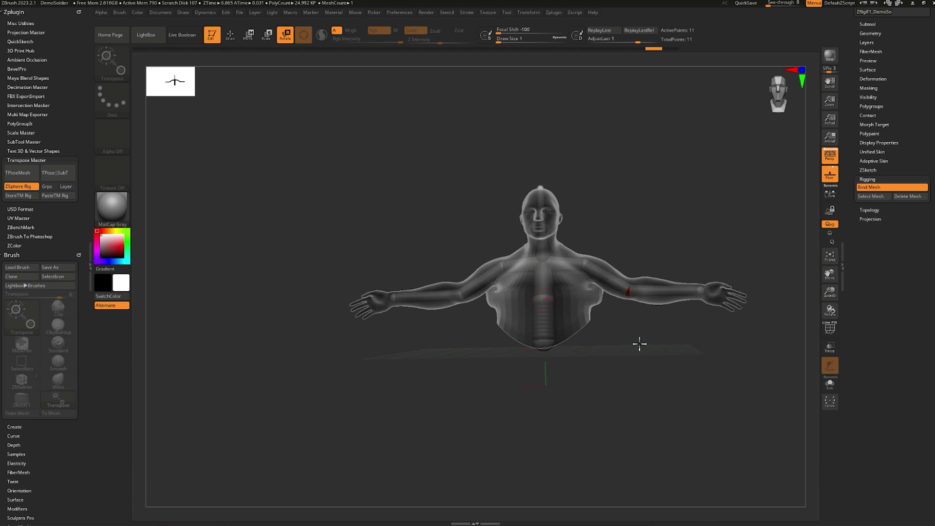
drag(617, 333, 612, 372)
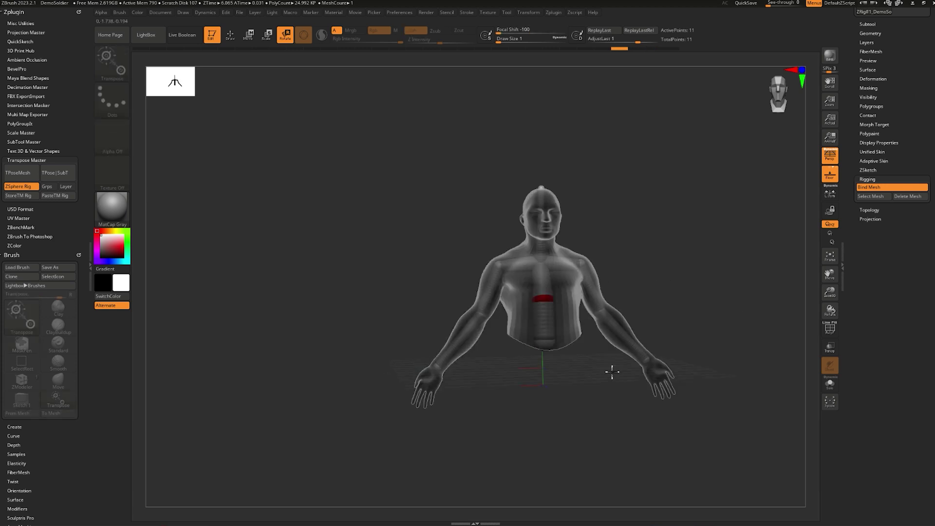
click(875, 191)
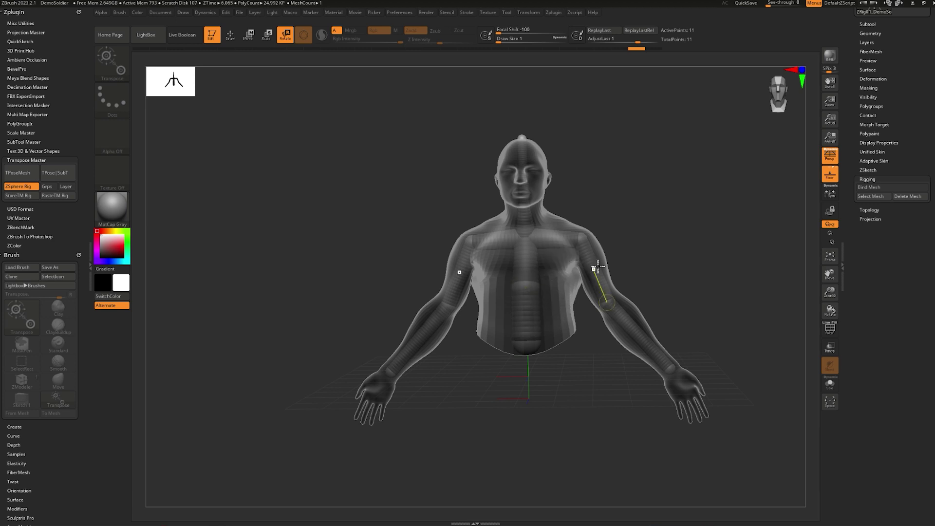
Step: Add a mirrored pair of ZSpheres from the spine below the chest and move them out to the sides of the ribcage
key(q)
drag(678, 290, 657, 329)
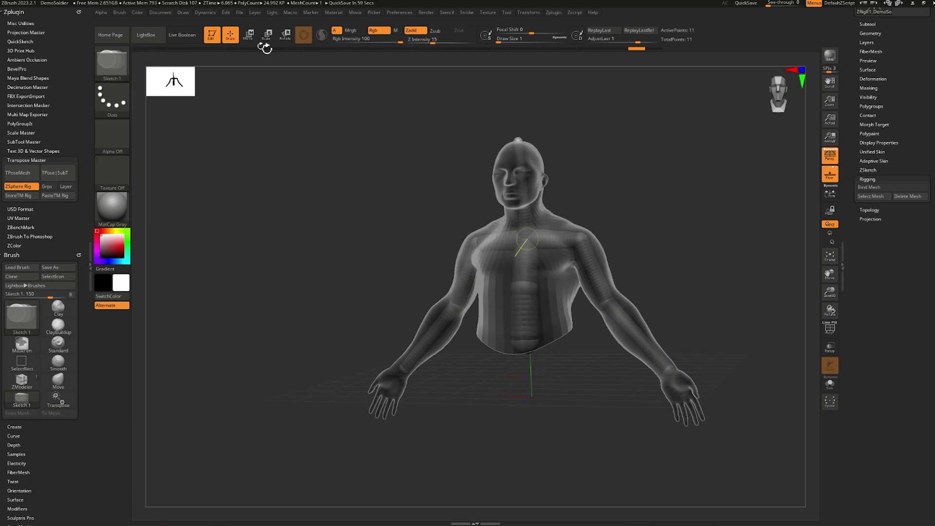
key(w)
drag(540, 286, 565, 284)
drag(720, 266, 651, 263)
drag(542, 288, 560, 281)
drag(628, 272, 701, 275)
drag(548, 284, 557, 283)
key(q)
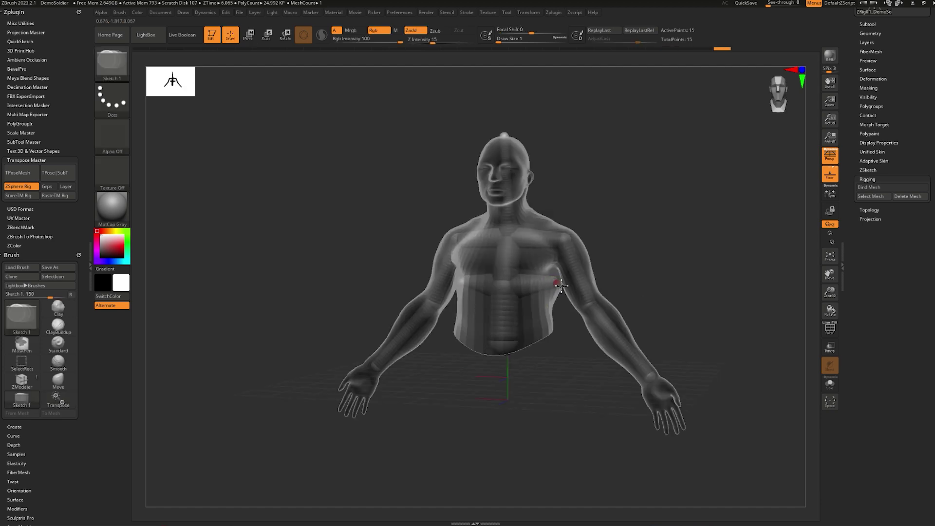
Step: Reposition the outer ribcage ZSpheres inside the torso and add another mirrored pair toward the middle of the chest
click(553, 282)
drag(555, 285, 534, 289)
shift+drag(590, 281, 630, 273)
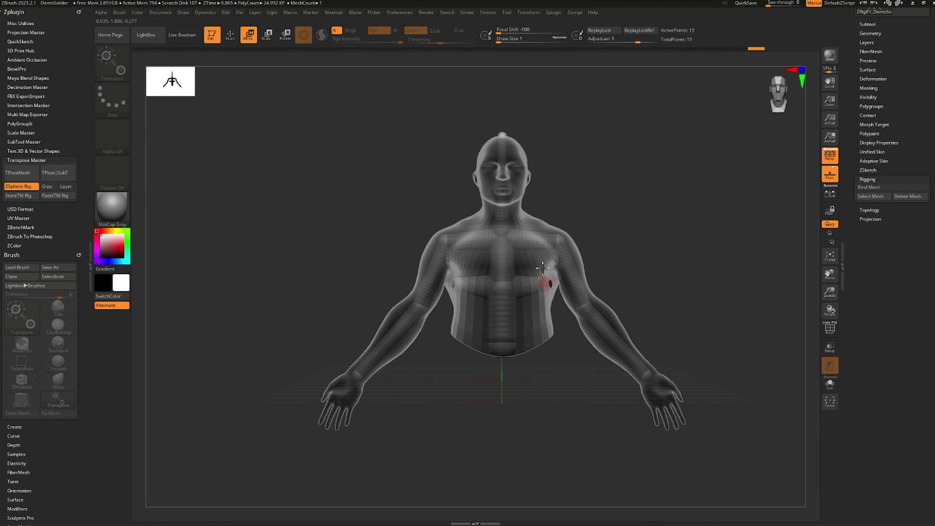
drag(560, 310, 501, 291)
drag(596, 296, 625, 298)
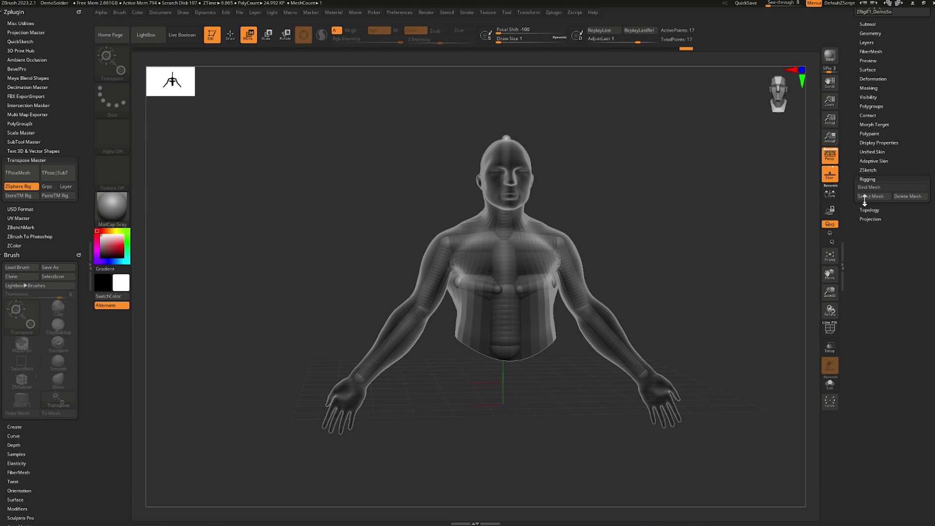
Step: Bind the mesh again and try raising both arms to test the ribcage joints, undoing the pose and unbinding the mesh
click(872, 188)
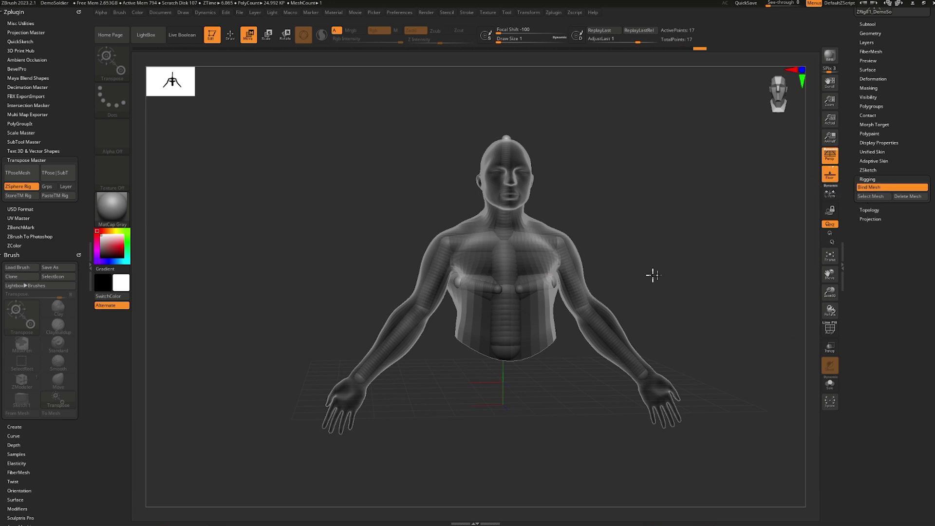
shift+drag(659, 286, 550, 274)
key(r)
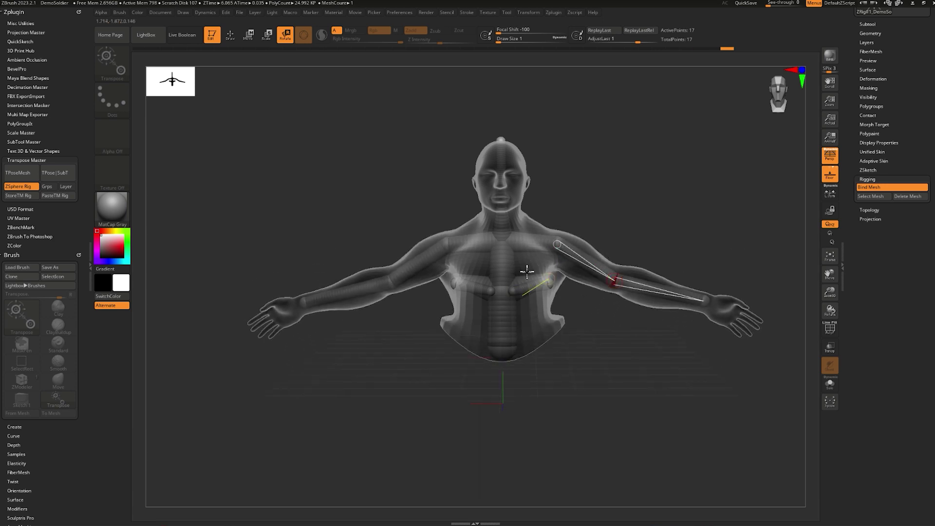
drag(548, 286, 555, 277)
key(ctrl+z)
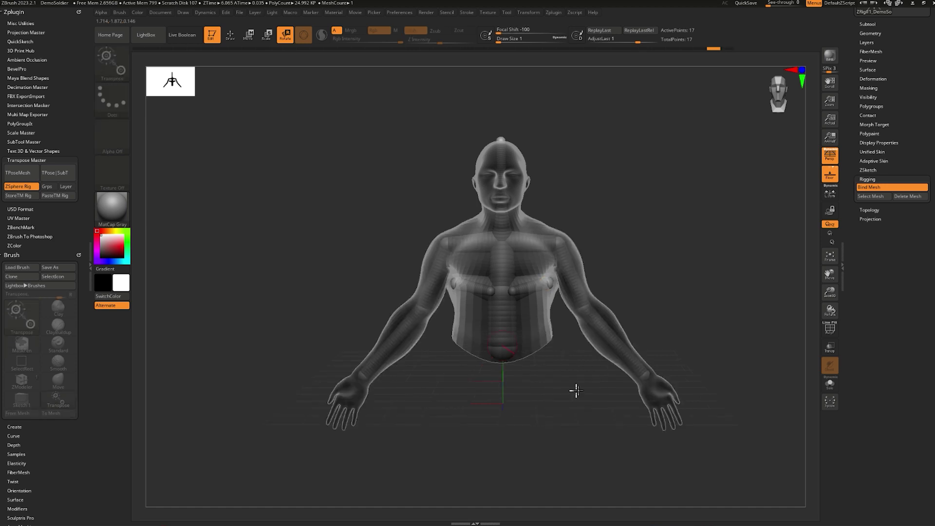
click(872, 188)
Step: Add a mirrored pair of ZSpheres on the root and move them to the sides of the waist, inside the torso
alt+right_drag(549, 347, 559, 323)
key(q)
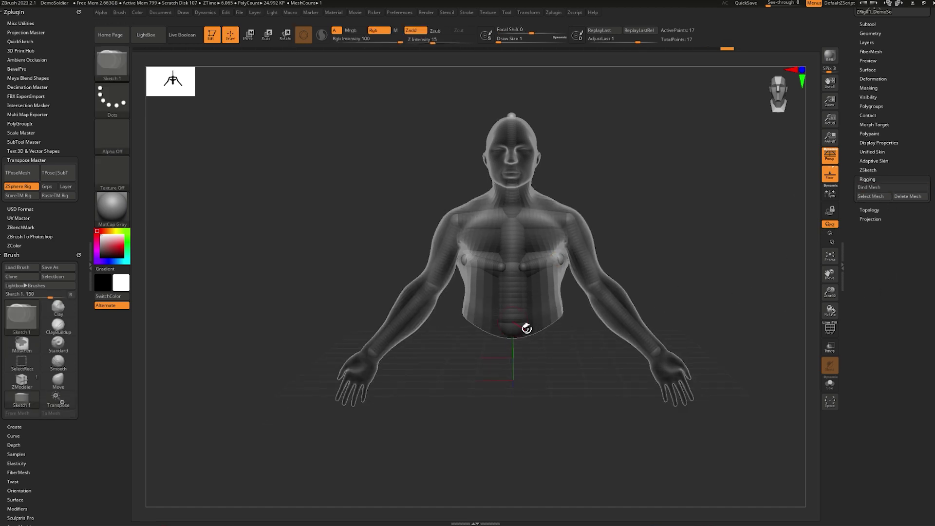
key(w)
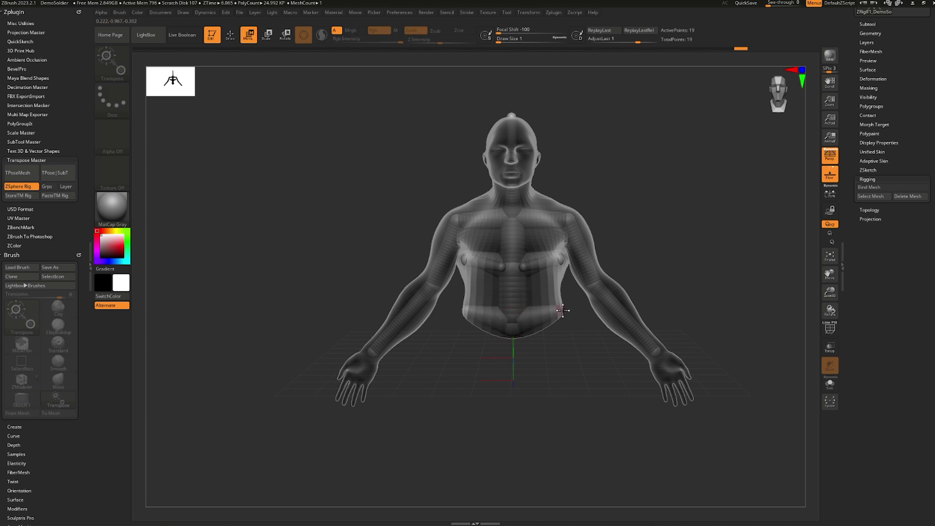
mouse_move(563, 310)
mouse_down()
mouse_move(567, 341)
mouse_move(549, 305)
mouse_up()
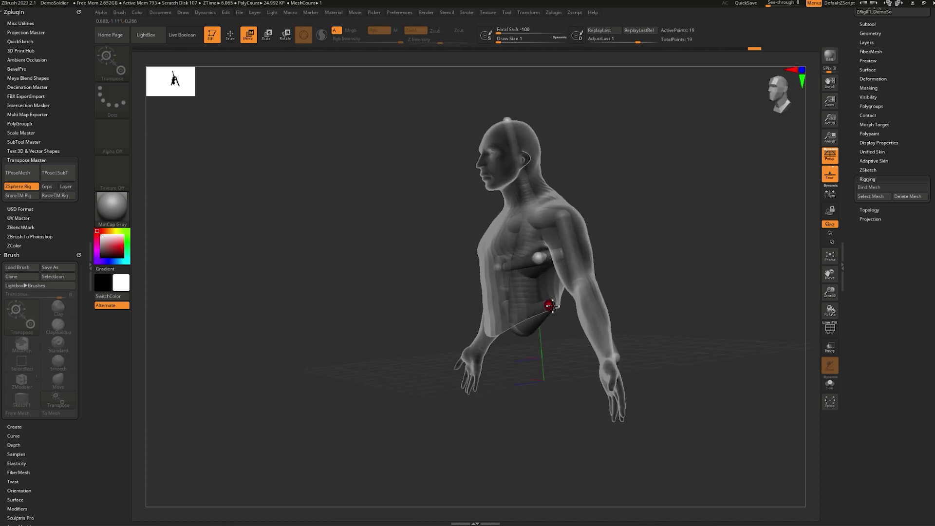
drag(556, 347, 738, 362)
Step: Bind the mesh to the rig and rotate the joints to raise both arms outward and tilt the head upward
click(880, 187)
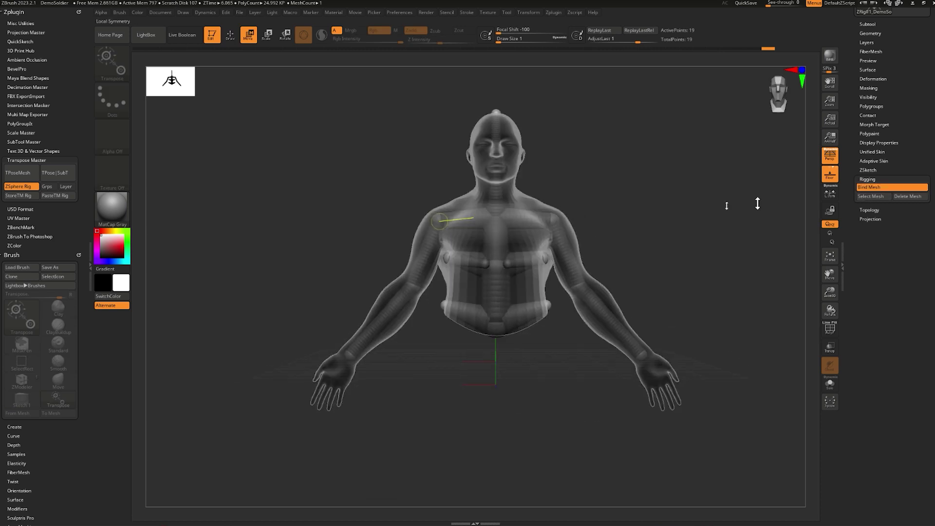
click(285, 35)
mouse_move(578, 288)
mouse_down()
mouse_move(571, 264)
mouse_move(599, 223)
mouse_move(634, 245)
mouse_move(606, 247)
mouse_up()
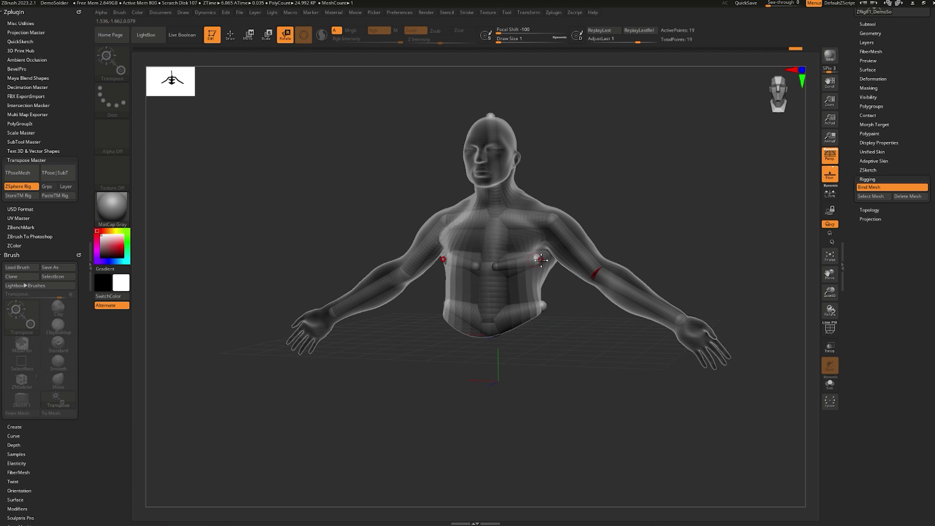
drag(550, 281, 574, 338)
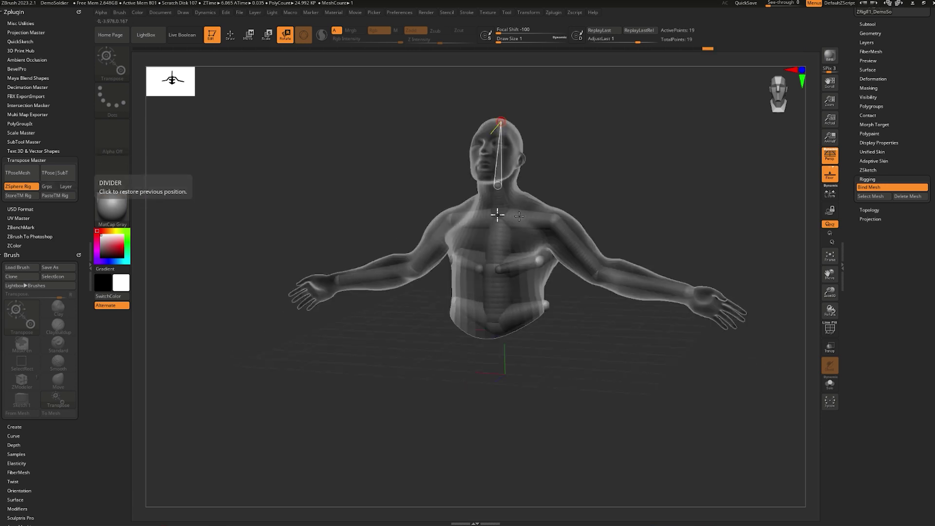
drag(491, 223, 328, 178)
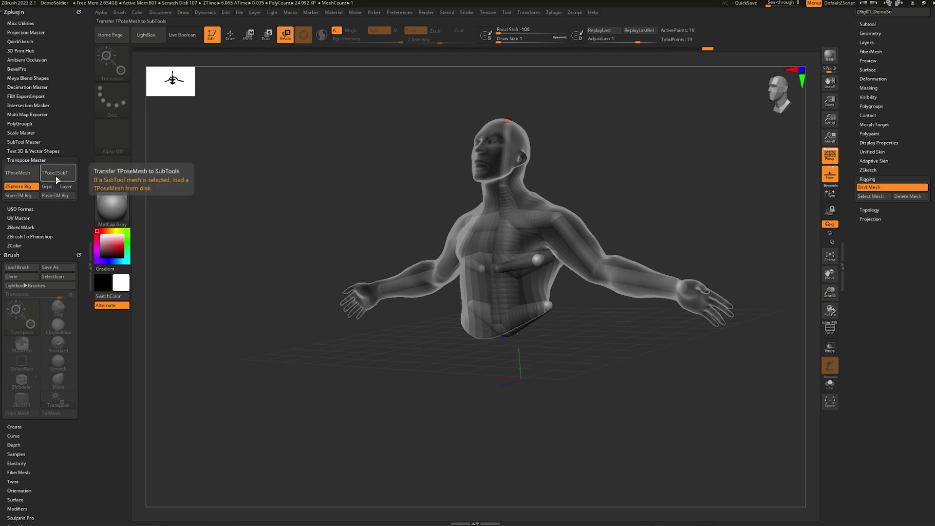
Step: Transfer the posed TPoseMesh back to the subtools and hide the ZSphere1 subtool
click(55, 175)
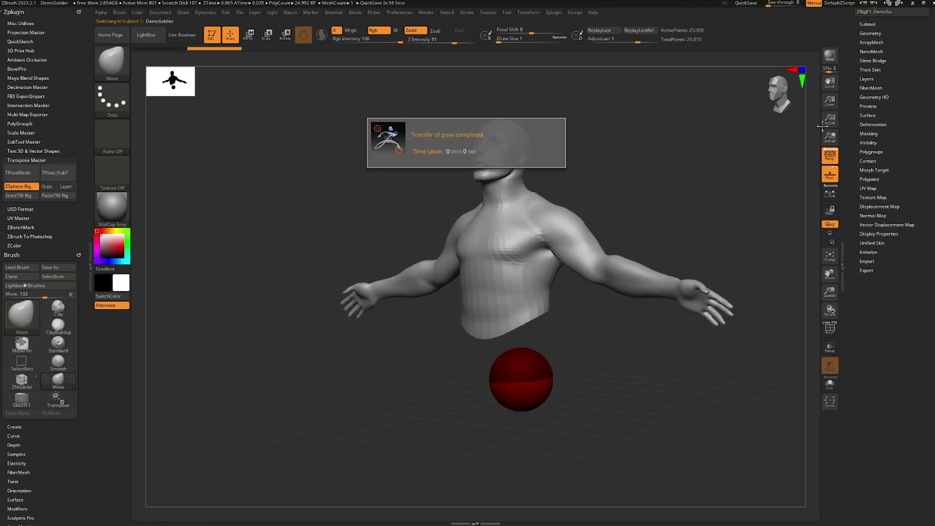
click(867, 24)
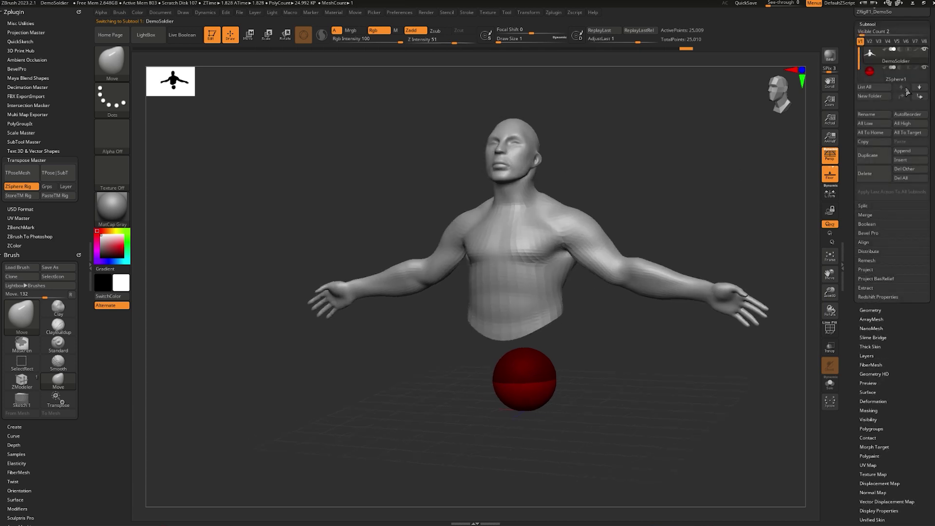
click(921, 67)
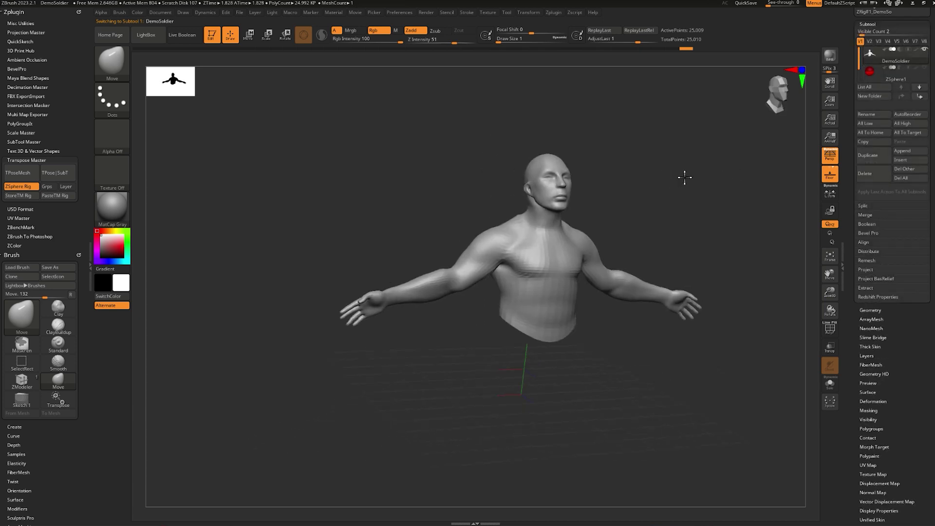